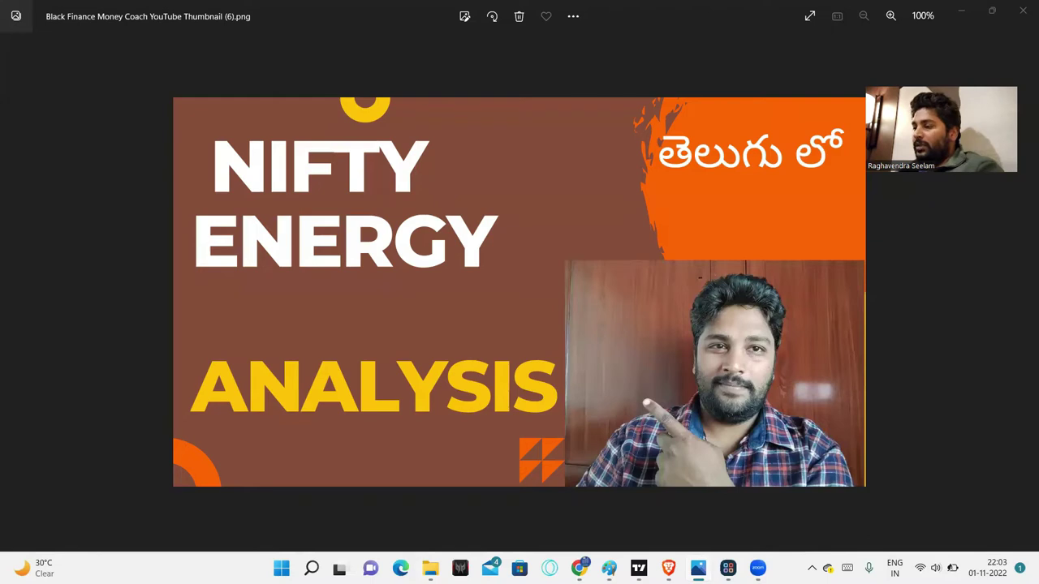
Bring up the TradingView CNXENERGY/NIFTY daily chart with its support line near 1.45.
left_click(638, 567)
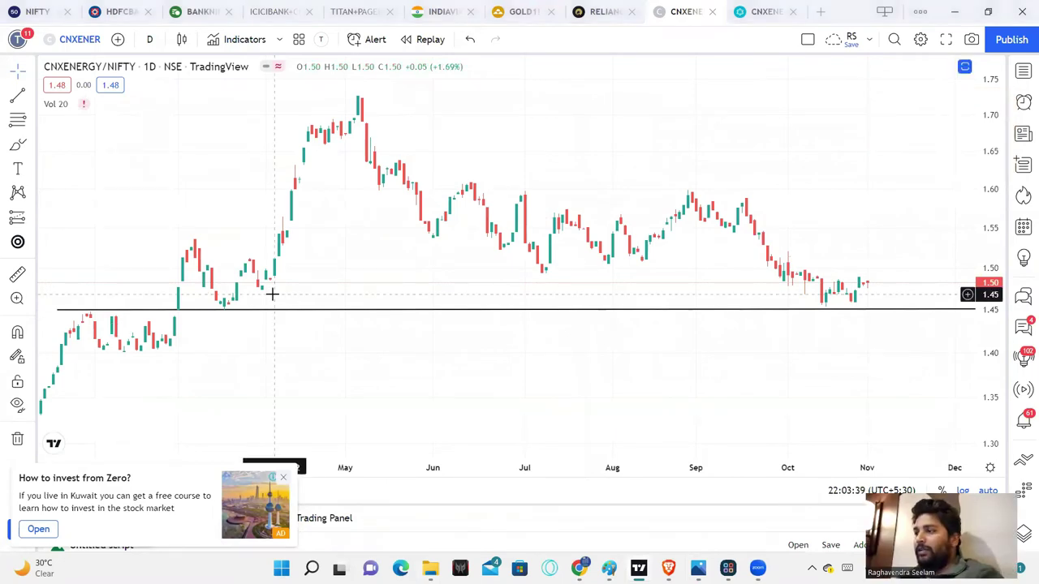
scroll(457, 397, "down", 1)
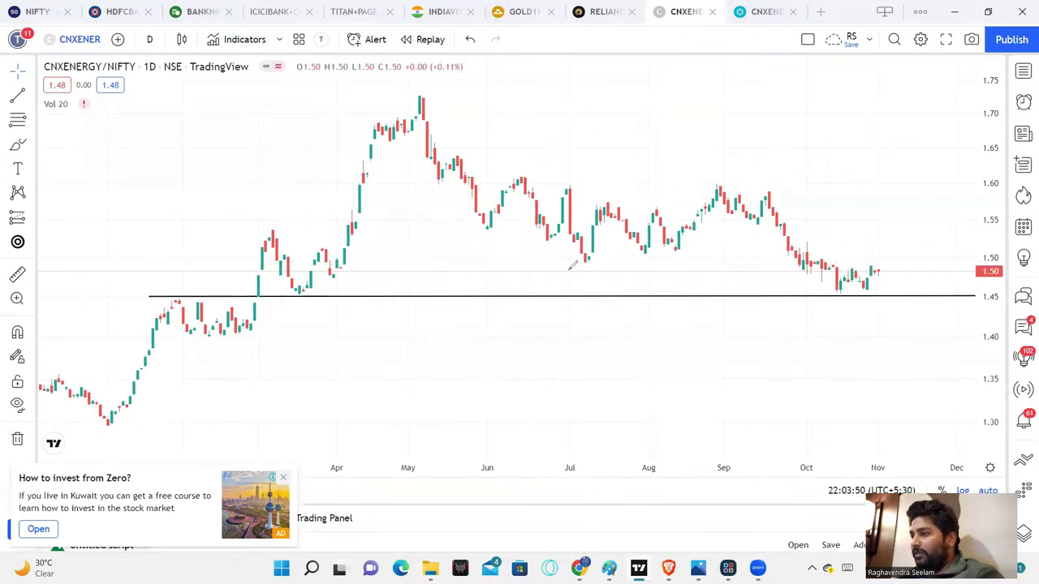
left_click_drag(569, 267, 868, 269)
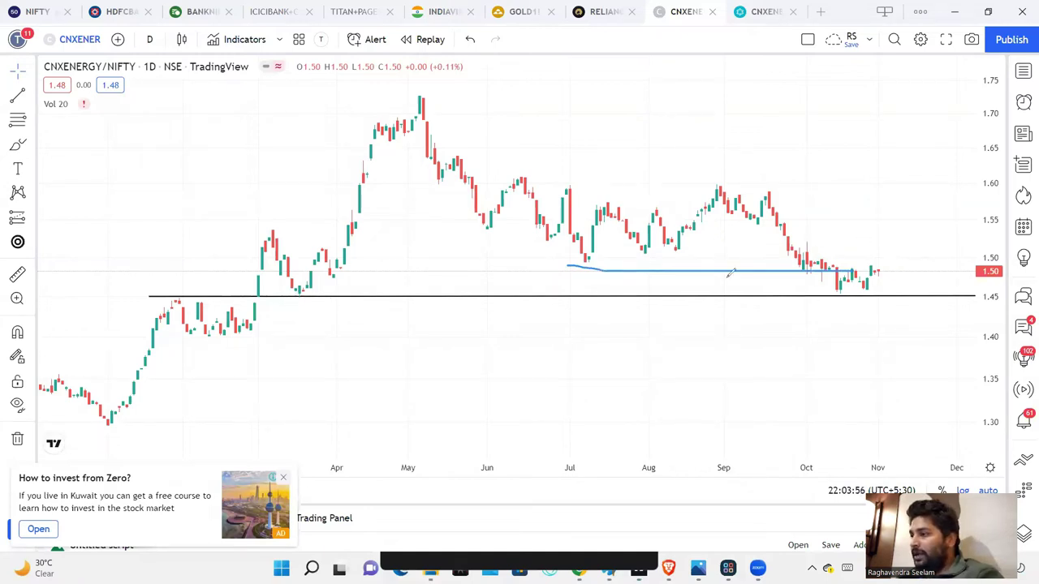
mouse_move(895, 255)
left_mouse_down()
mouse_move(850, 252)
mouse_move(901, 278)
mouse_move(890, 250)
left_mouse_up()
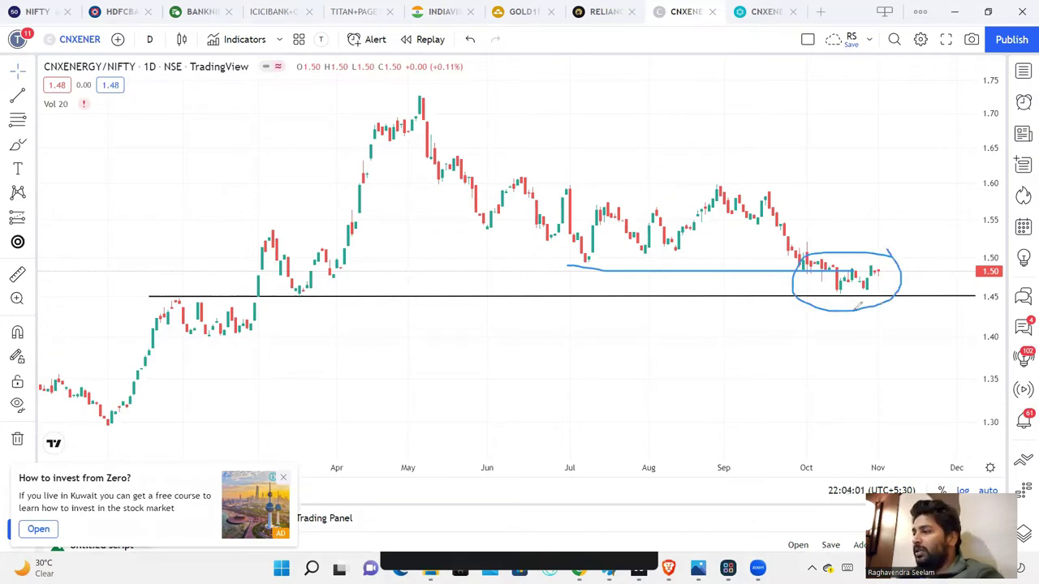
mouse_move(853, 255)
left_mouse_down()
mouse_move(837, 302)
mouse_move(896, 286)
mouse_move(890, 261)
mouse_move(833, 262)
left_mouse_up()
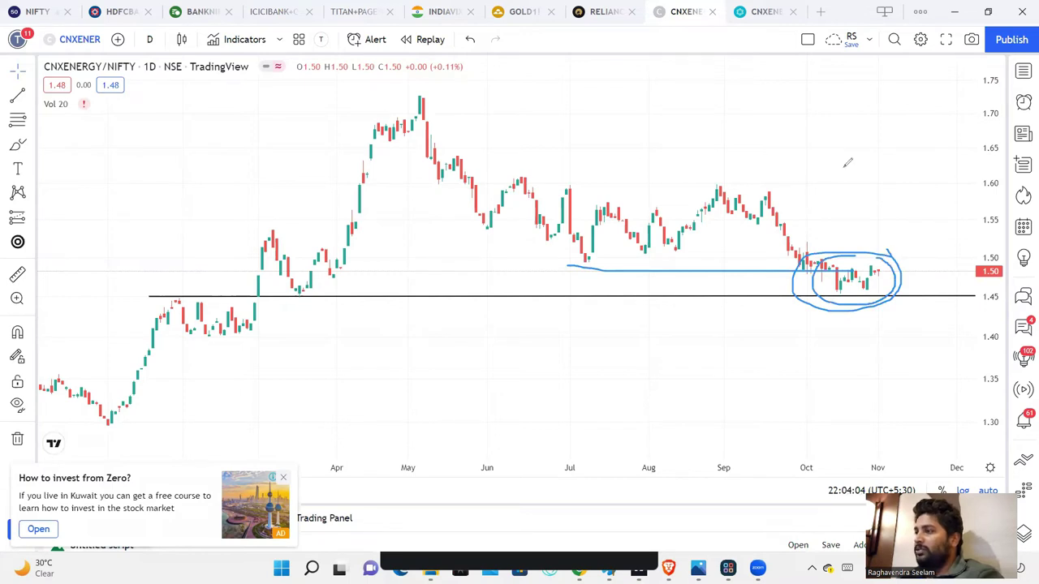
key("ctrl+z")
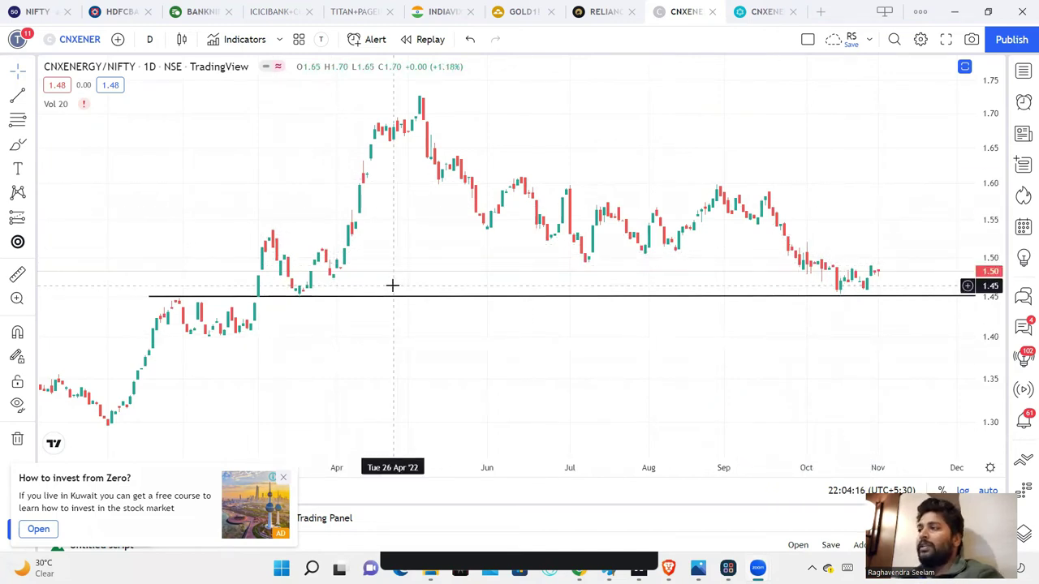
left_click(605, 11)
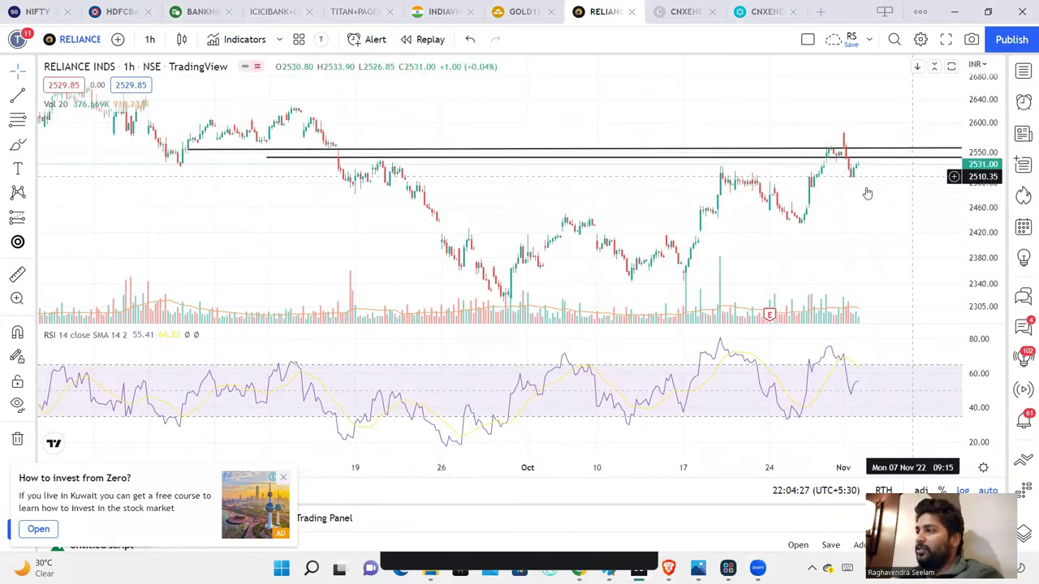
scroll(879, 227, "up", 2)
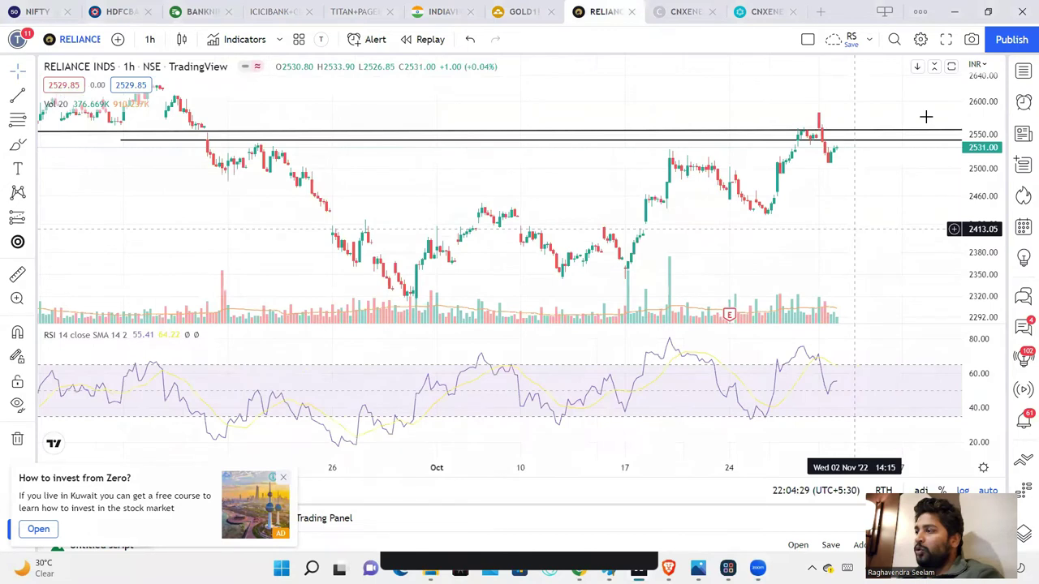
scroll(926, 117, "up", 1)
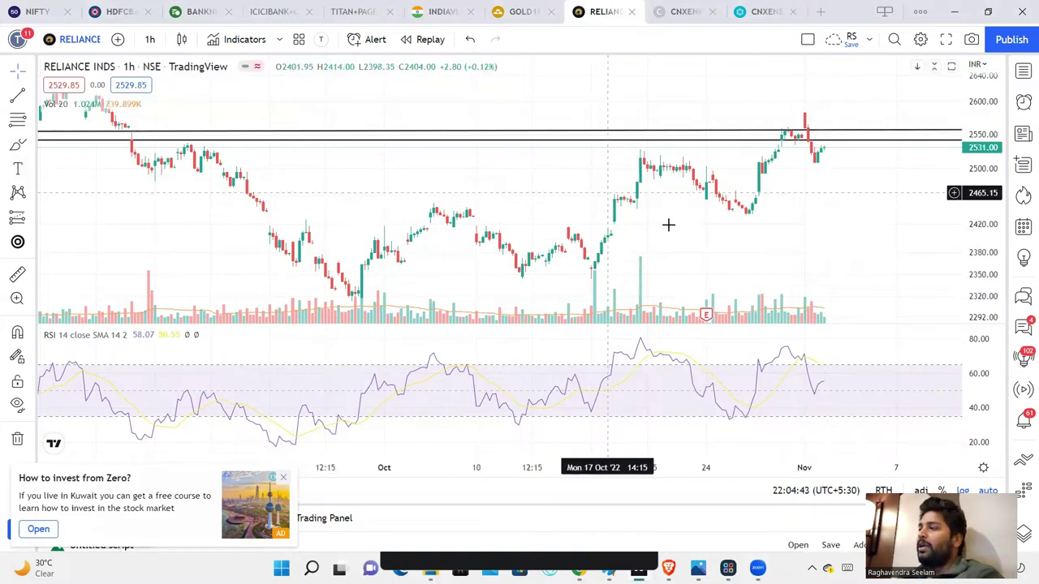
scroll(742, 253, "down", 1)
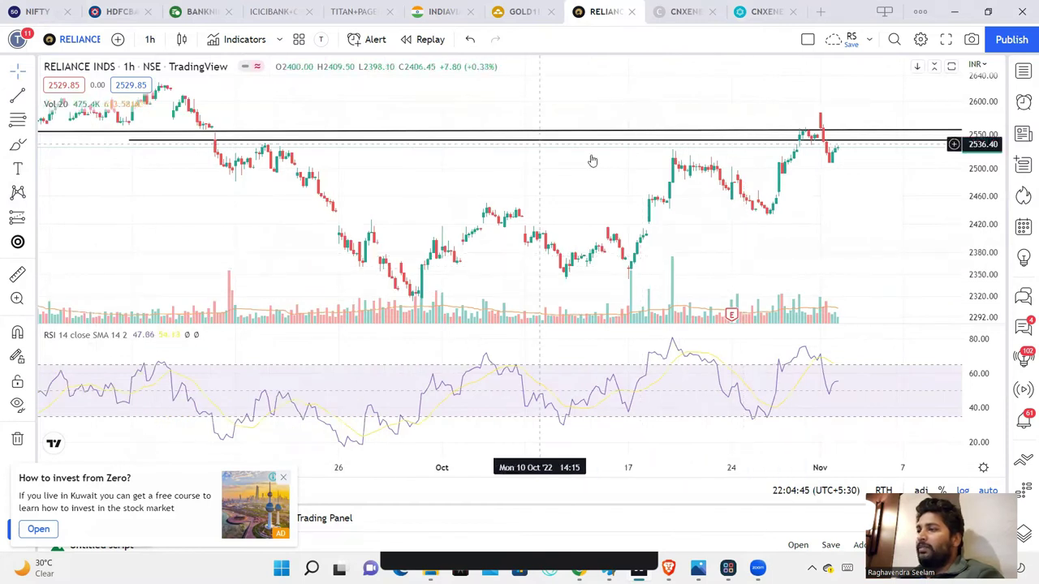
scroll(767, 95, "down", 1)
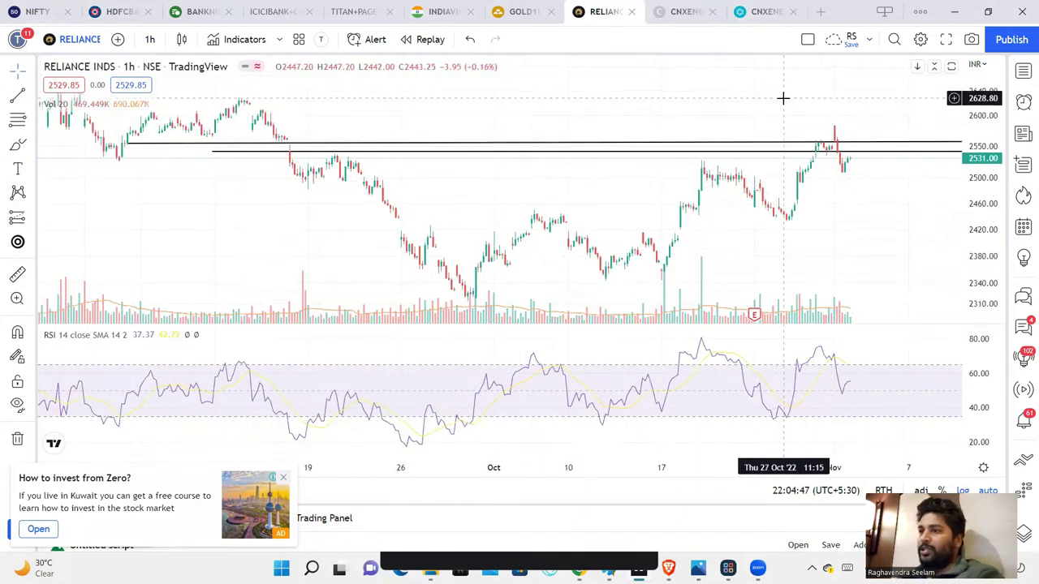
scroll(784, 150, "down", 1)
scroll(886, 166, "down", 1)
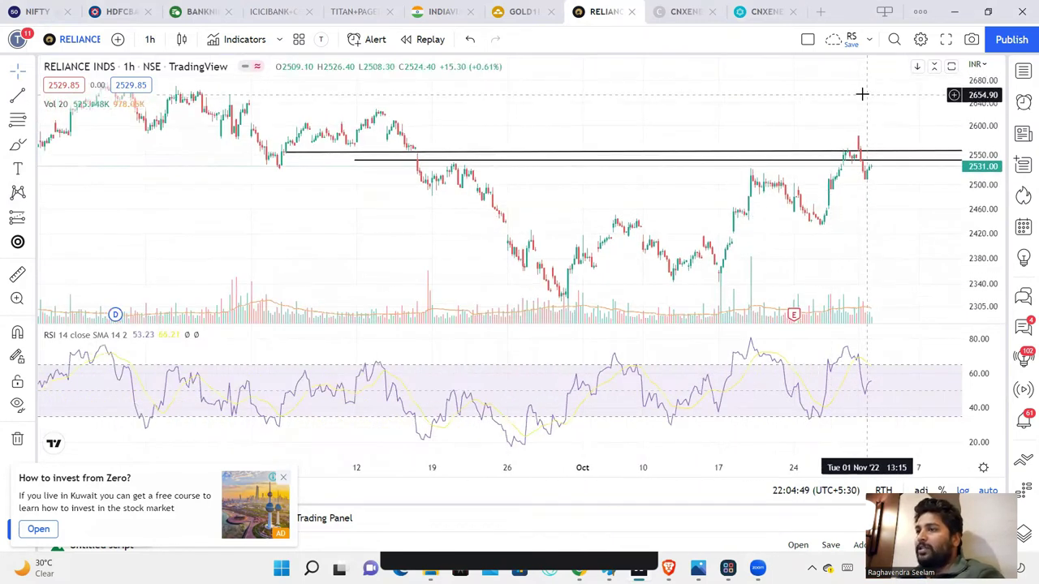
scroll(858, 162, "down", 1)
scroll(887, 110, "down", 1)
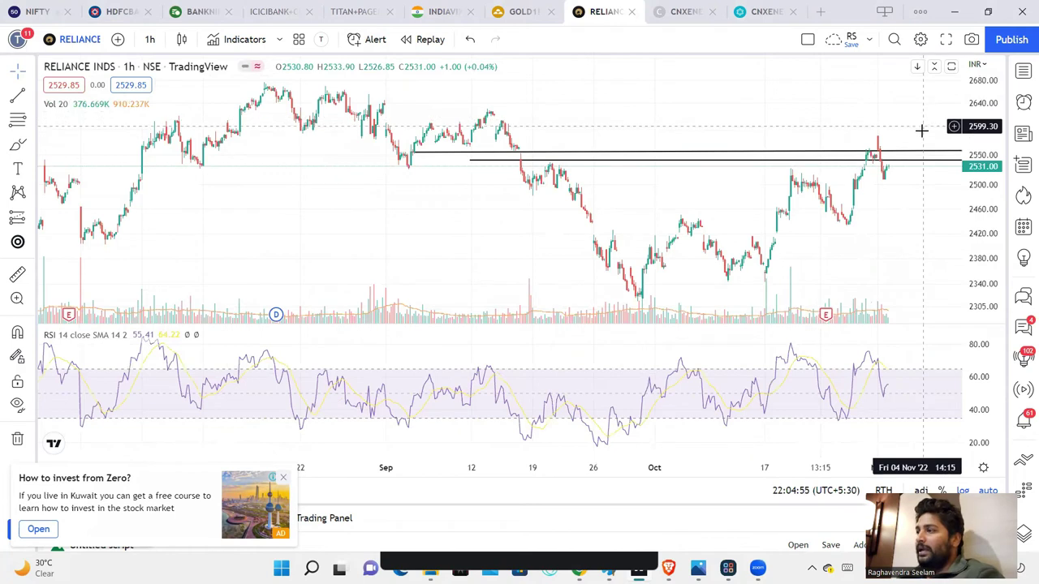
scroll(921, 135, "up", 1)
scroll(640, 200, "up", 1)
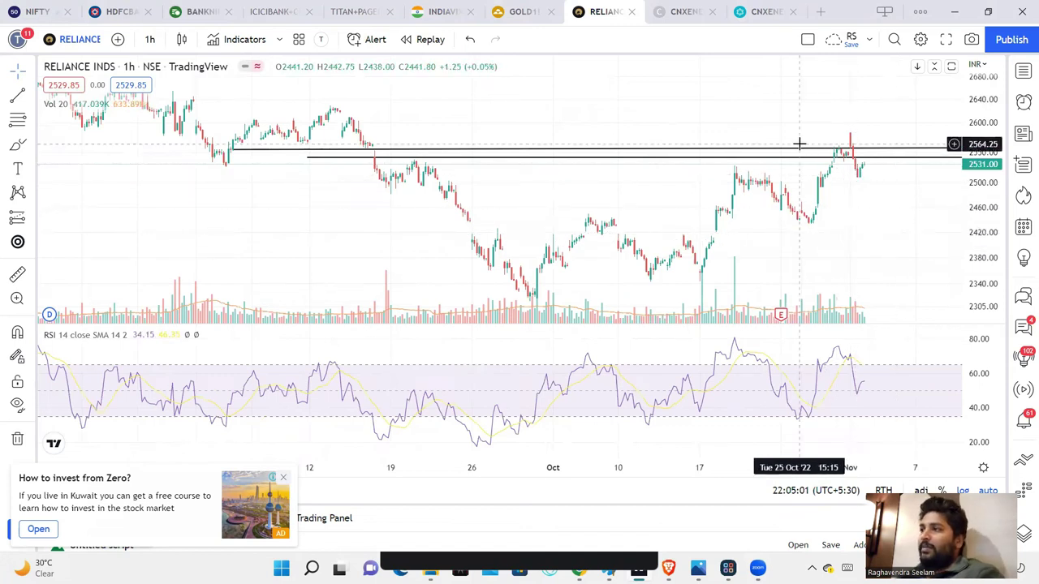
left_click(682, 11)
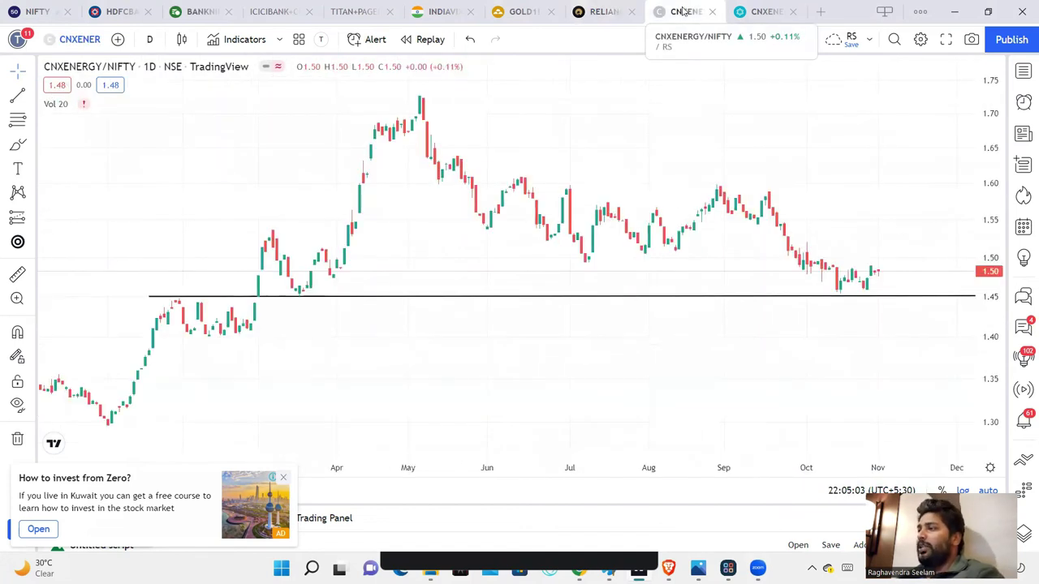
On the NIFTY ENERGY 1h chart, brush-sketch the cup, rim and handle over the base.
left_click(748, 21)
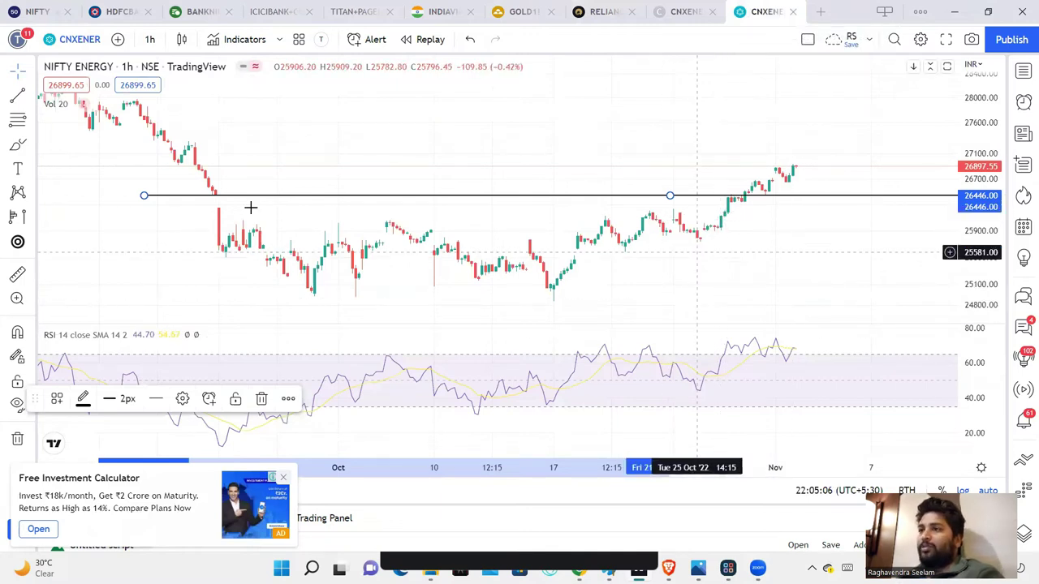
scroll(482, 189, "down", 2)
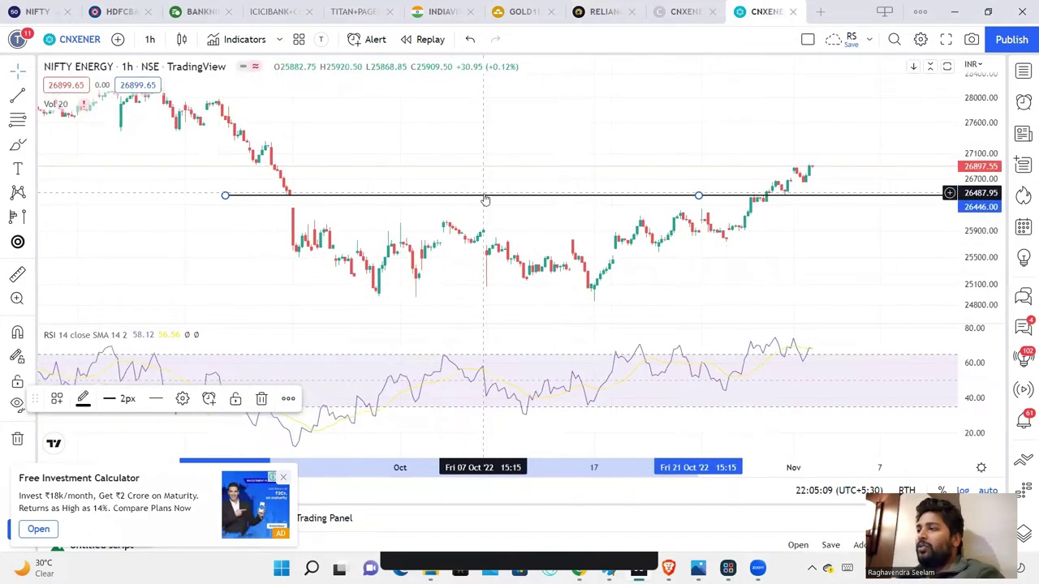
scroll(782, 281, "up", 1)
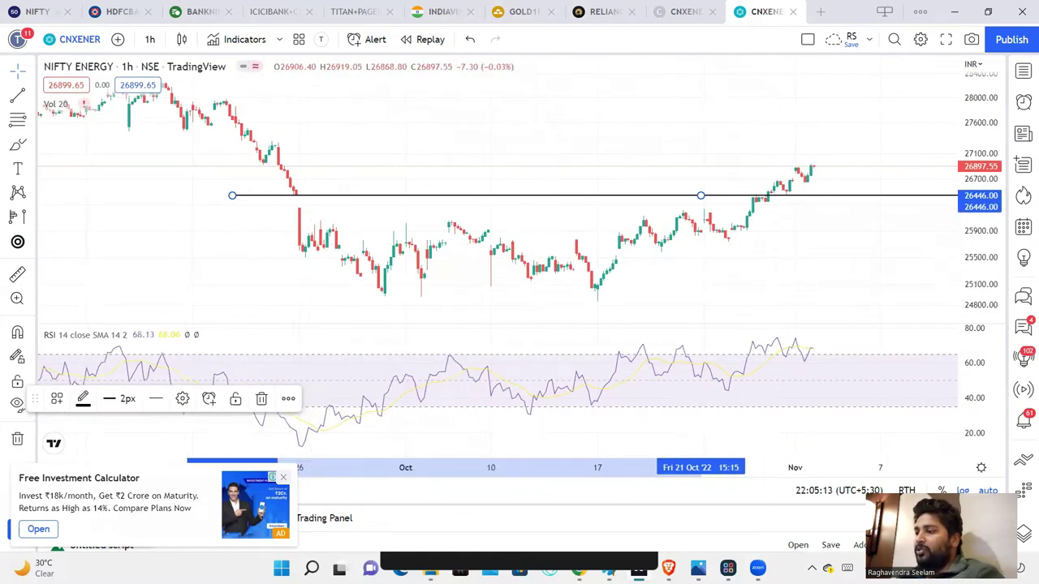
mouse_move(296, 203)
left_mouse_down()
mouse_move(322, 251)
mouse_move(466, 297)
mouse_move(624, 287)
mouse_move(725, 249)
mouse_move(763, 202)
left_mouse_up()
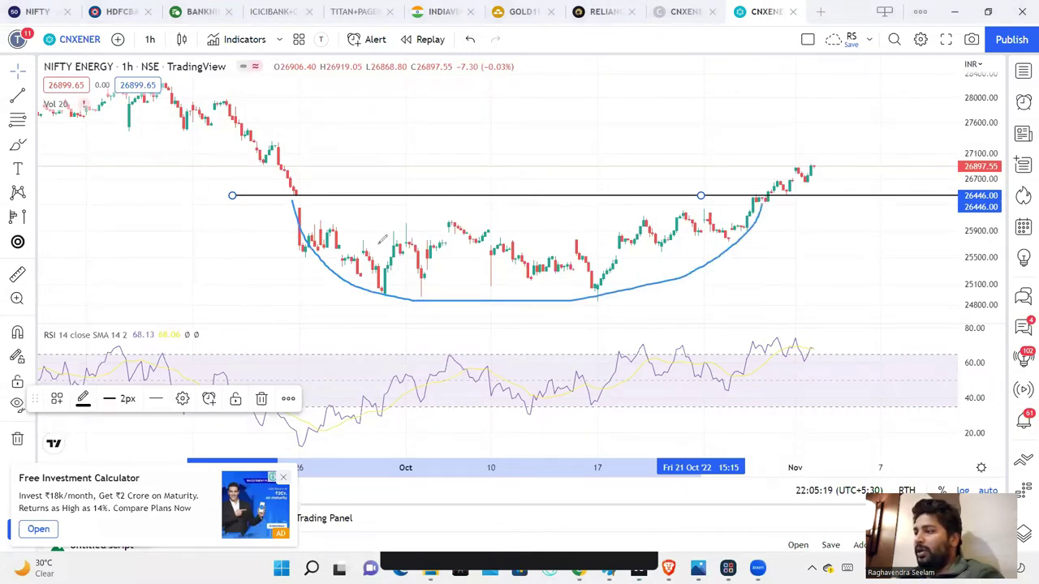
left_click_drag(299, 213, 762, 202)
mouse_move(297, 229)
left_mouse_down()
mouse_move(477, 219)
mouse_move(560, 309)
mouse_move(681, 253)
mouse_move(746, 204)
left_mouse_up()
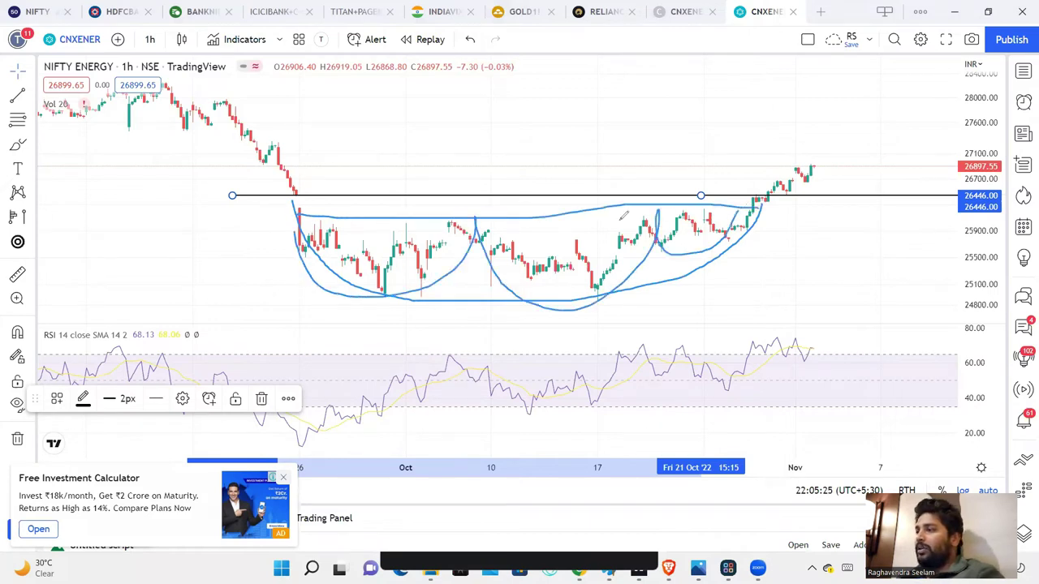
mouse_move(836, 152)
left_mouse_down()
mouse_move(752, 172)
mouse_move(767, 197)
mouse_move(836, 180)
mouse_move(820, 150)
mouse_move(759, 148)
mouse_move(827, 123)
mouse_move(872, 97)
mouse_move(866, 91)
mouse_move(871, 118)
left_mouse_up()
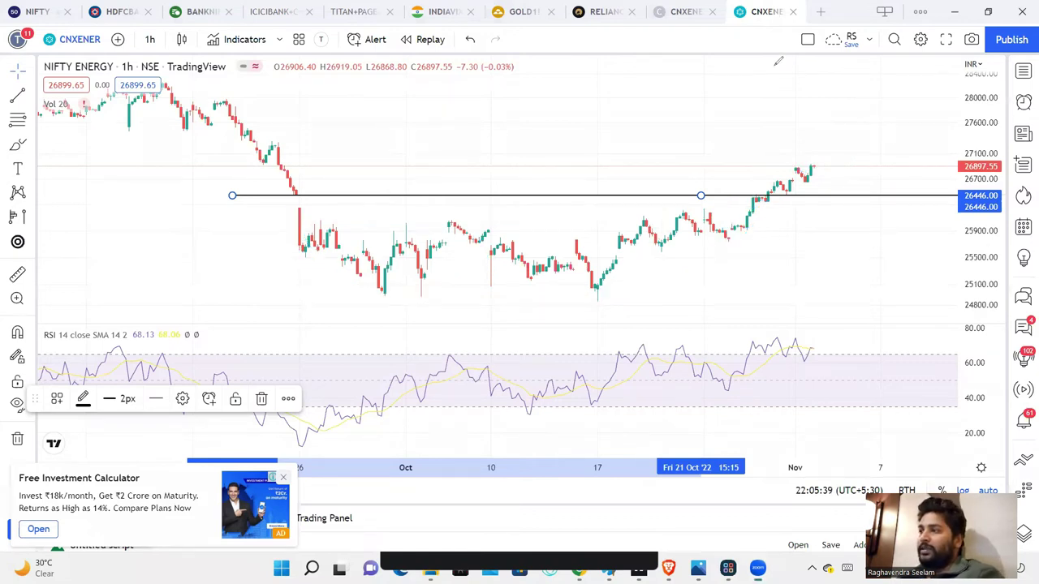
In the ind_nifty_energy.pdf factsheet, circle the top three constituent weights, clear the ink, then return to Photos.
key("alt+Tab")
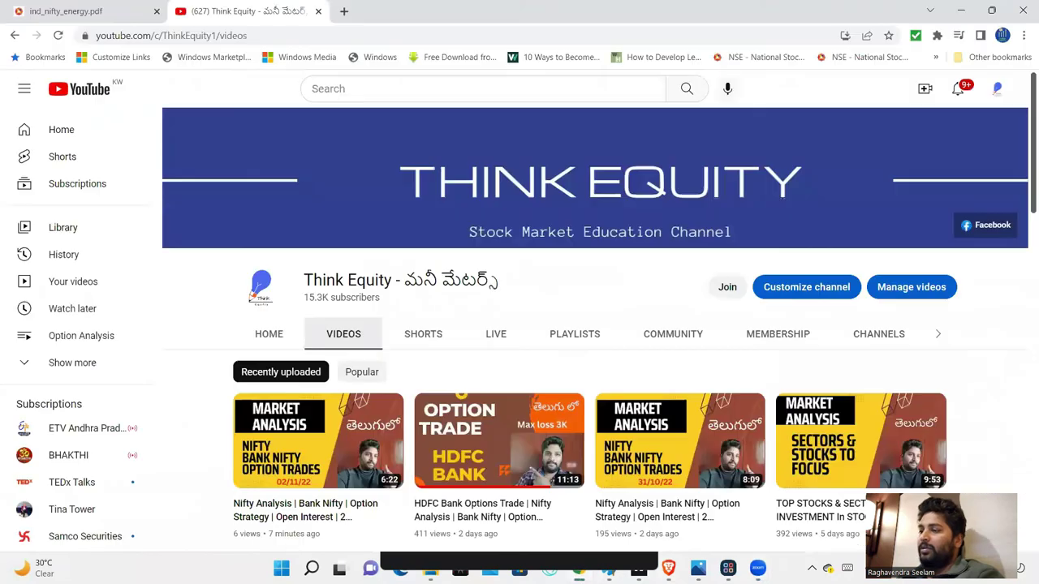
left_click(72, 8)
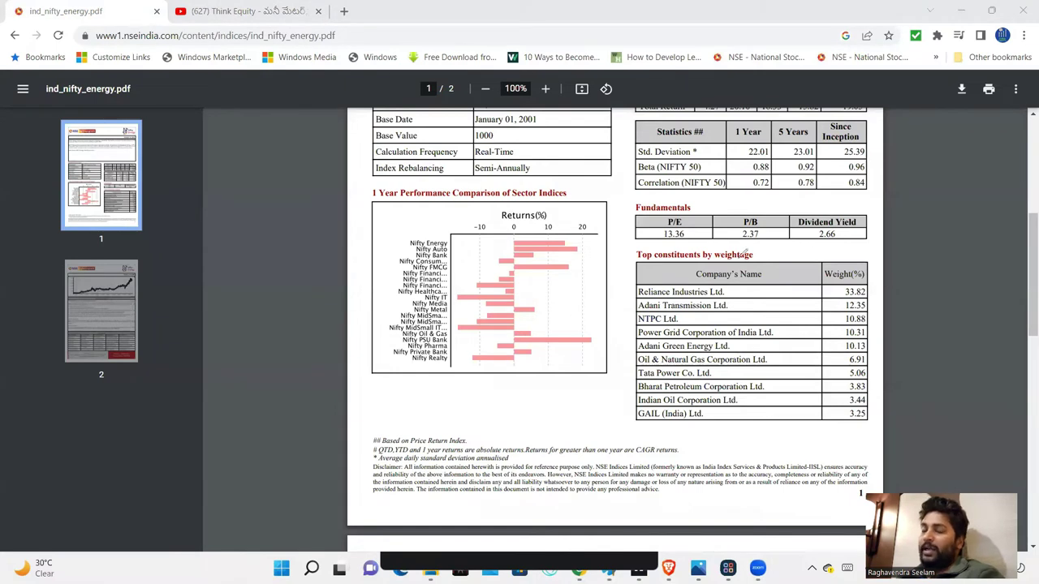
mouse_move(873, 276)
left_mouse_down()
mouse_move(843, 294)
mouse_move(874, 286)
mouse_move(834, 327)
mouse_move(871, 322)
left_mouse_up()
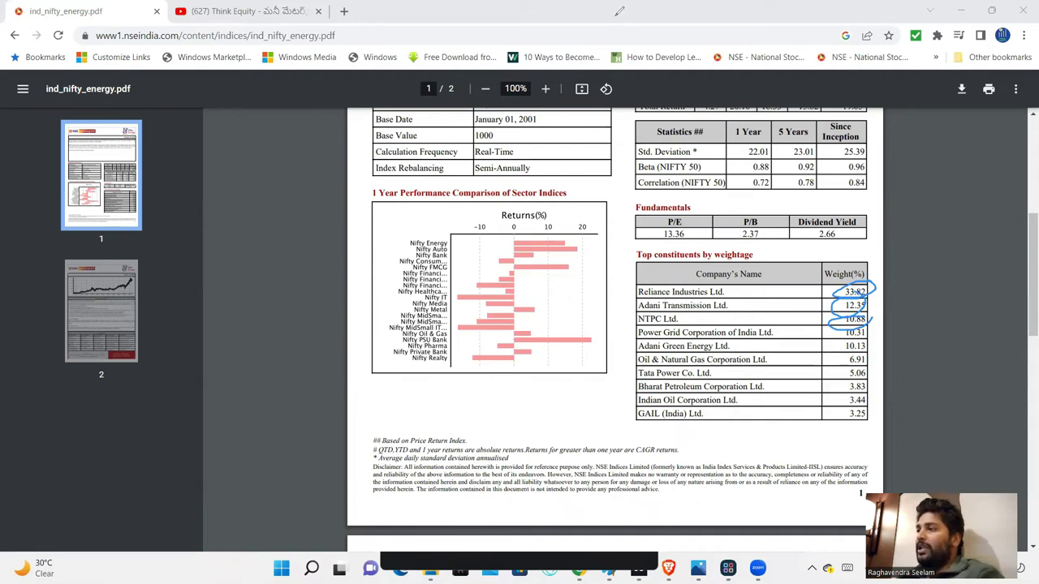
key("Escape")
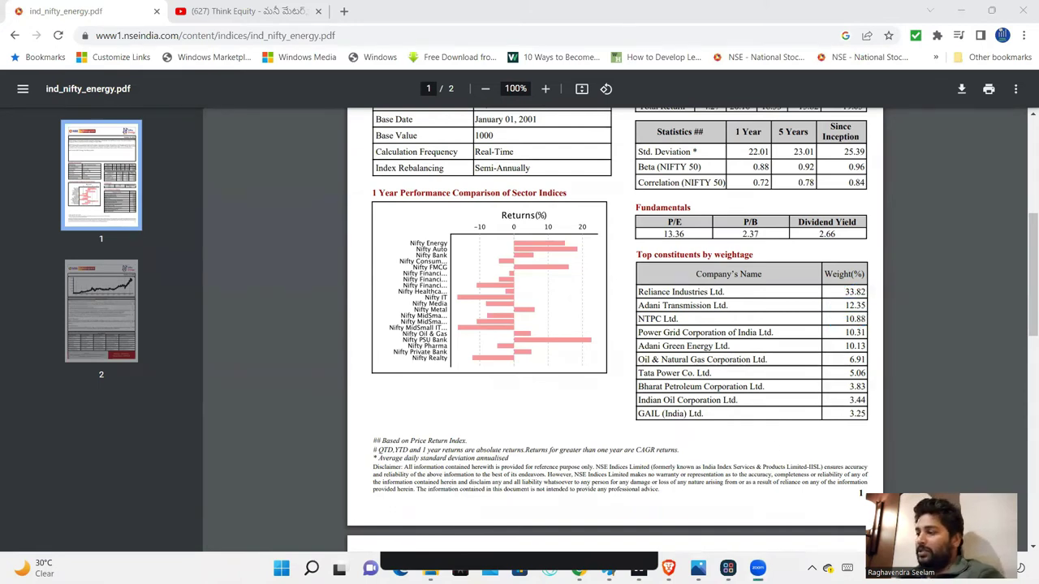
left_click(698, 568)
Paste the NTPC daily chart screenshot onto the Paint canvas.
mouse_move(757, 567)
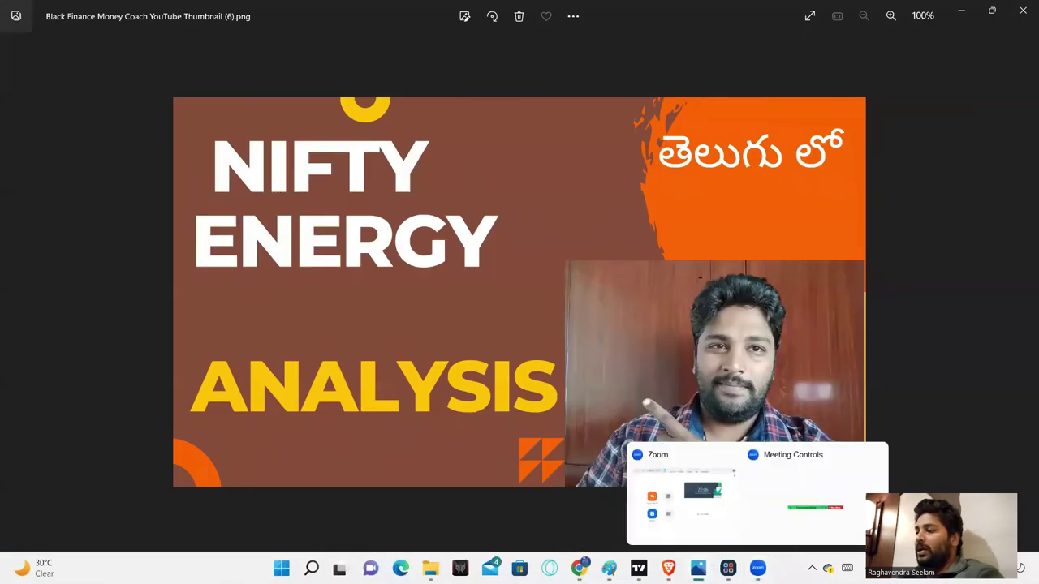
left_click(609, 568)
key("ctrl+v")
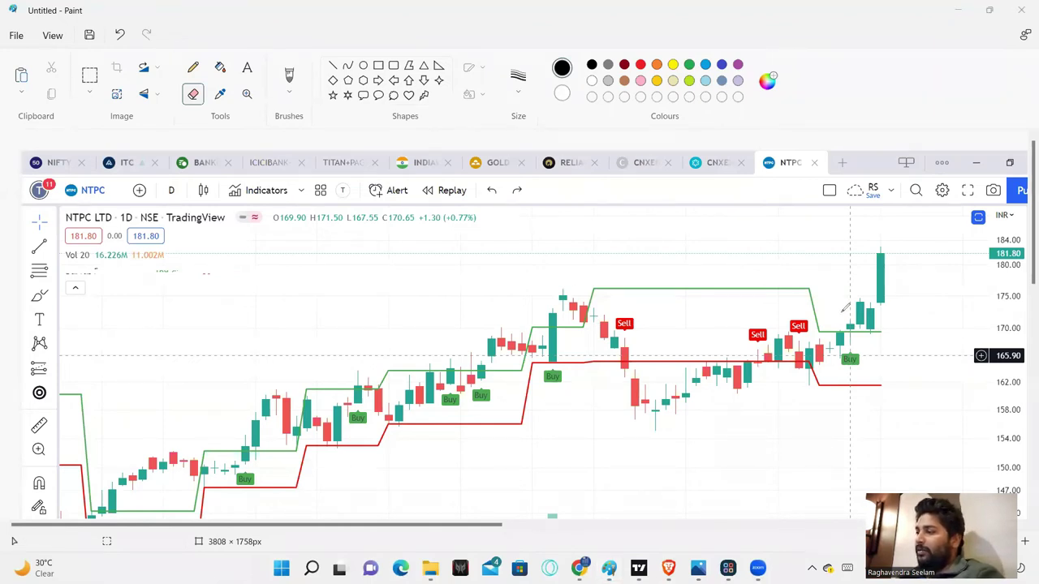
Circle the latest breakout candles and Buy signal with blue ellipses and arrows, then clear them.
mouse_move(850, 307)
left_mouse_down()
mouse_move(837, 331)
mouse_move(858, 366)
mouse_move(872, 322)
mouse_move(852, 309)
left_mouse_up()
left_click_drag(915, 375, 856, 334)
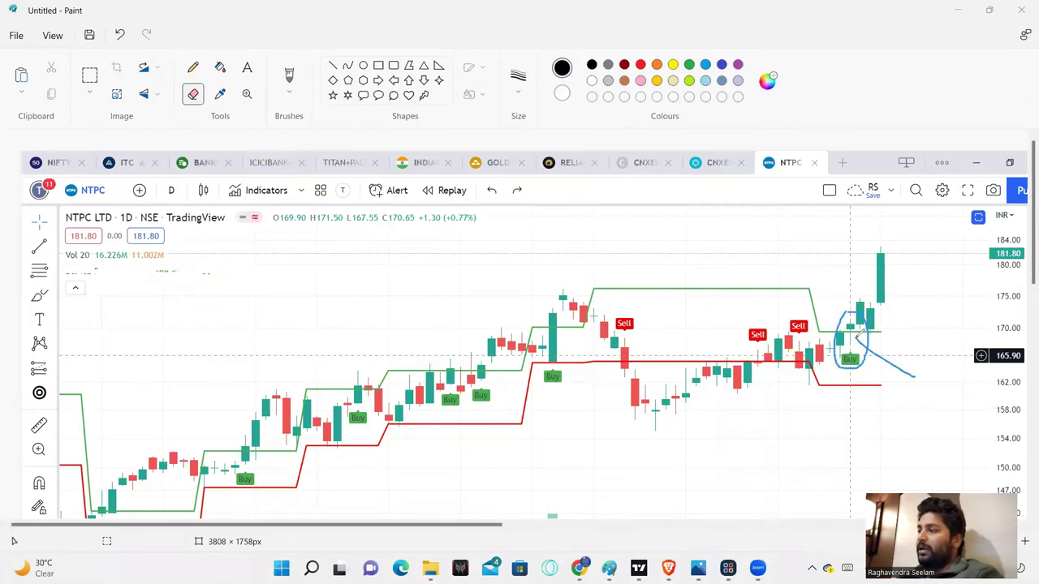
left_click_drag(862, 294, 870, 302)
left_click_drag(891, 257, 890, 331)
mouse_move(892, 238)
left_mouse_down()
mouse_move(854, 279)
mouse_move(898, 231)
mouse_move(890, 236)
left_mouse_up()
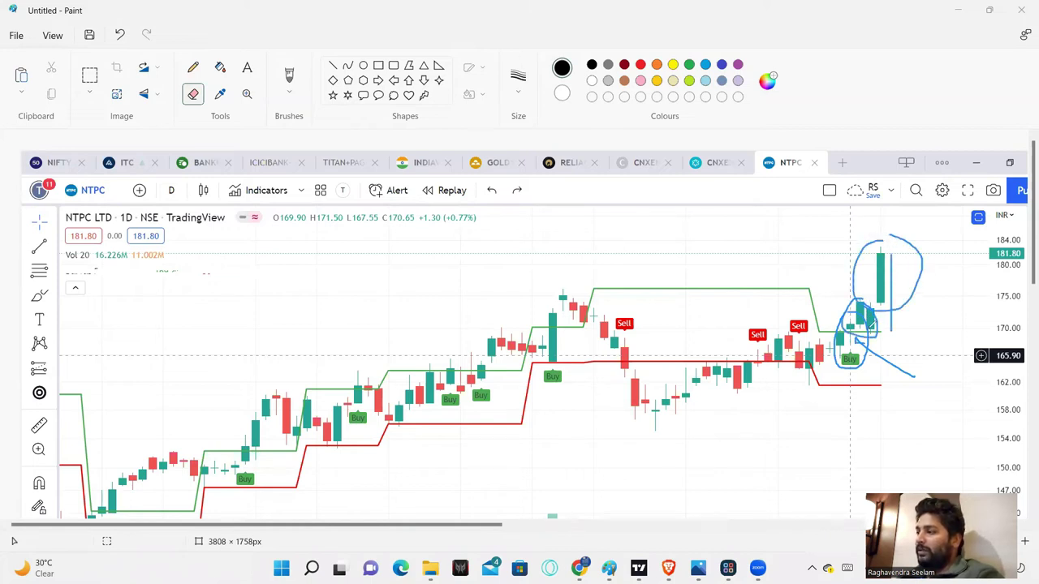
mouse_move(916, 258)
left_mouse_down()
mouse_move(942, 325)
mouse_move(912, 281)
mouse_move(935, 274)
left_mouse_up()
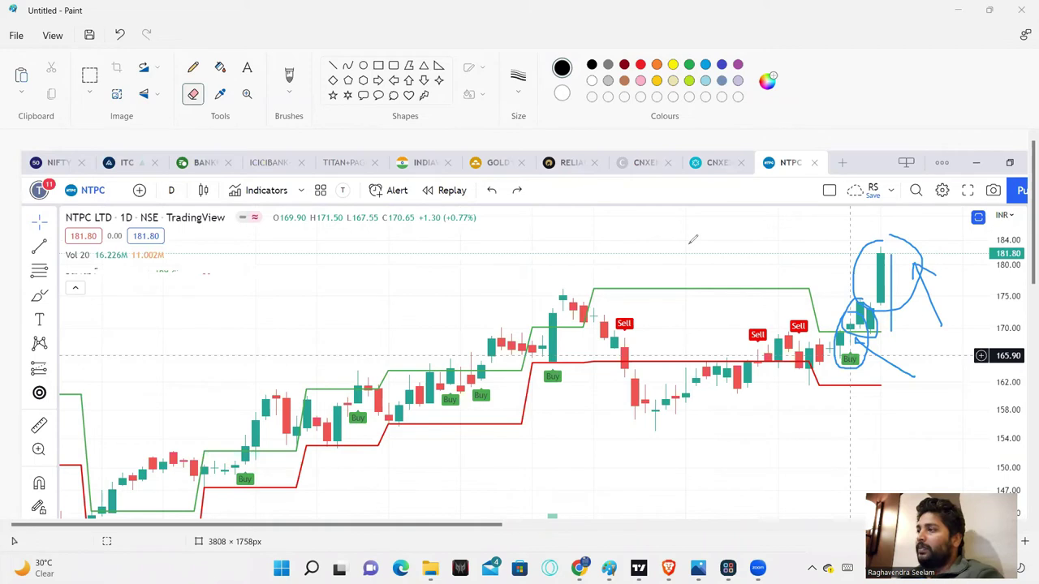
key("Escape")
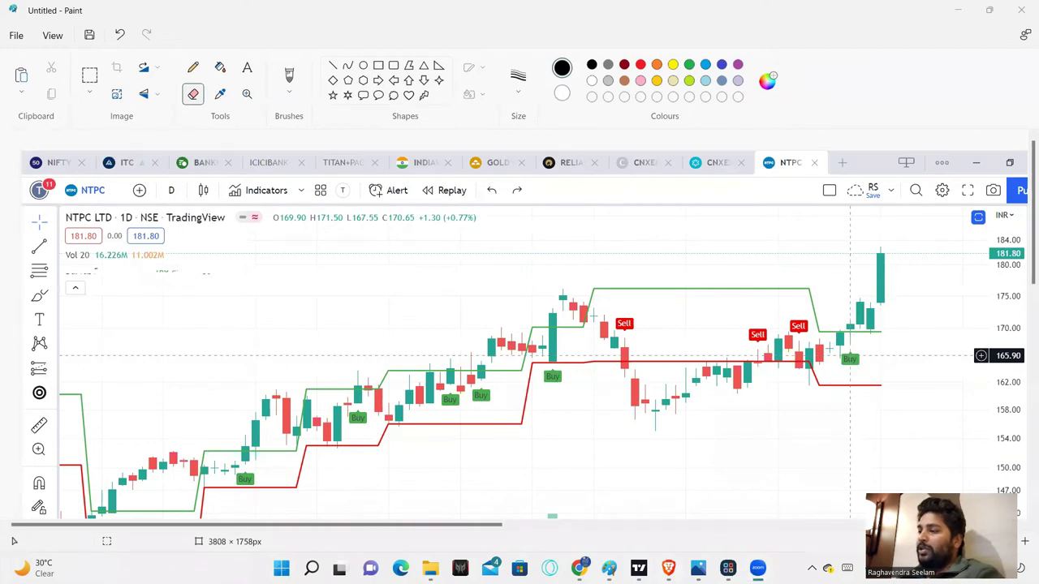
Revisit the factsheet's weightage table in Chrome, then go back to the NIFTY ENERGY 1h chart.
mouse_move(579, 568)
left_click(607, 491)
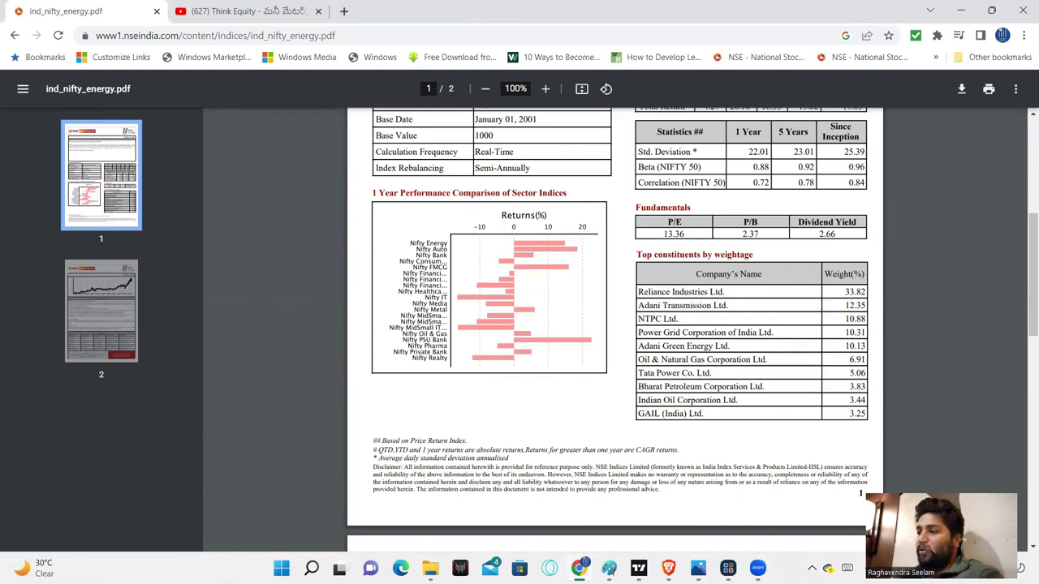
left_click(639, 568)
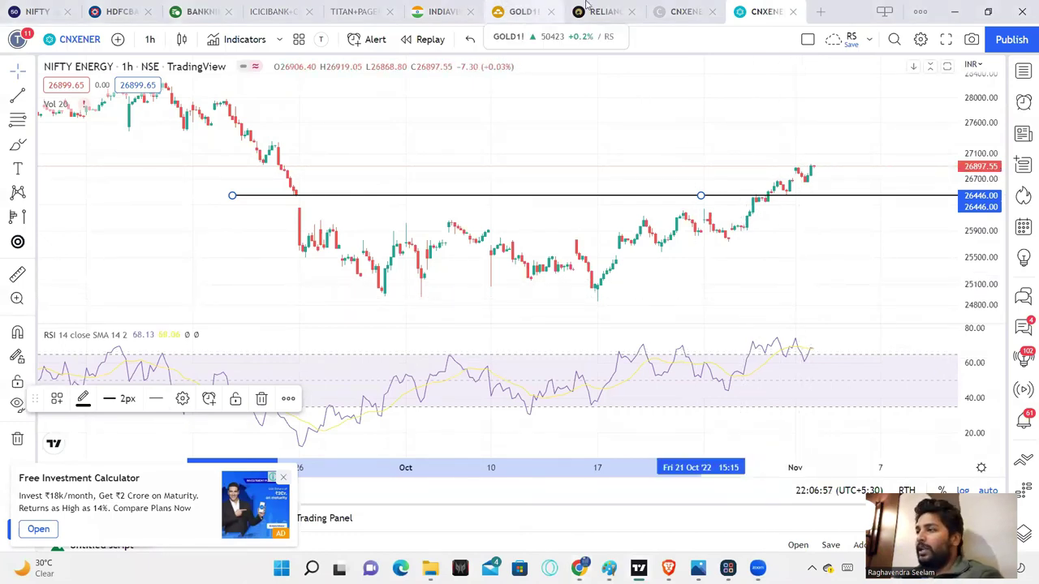
Cycle through the CNXENERGY/NIFTY and NIFTY ENERGY hourly charts, ending on RELIANCE INDS 1h.
left_click(684, 12)
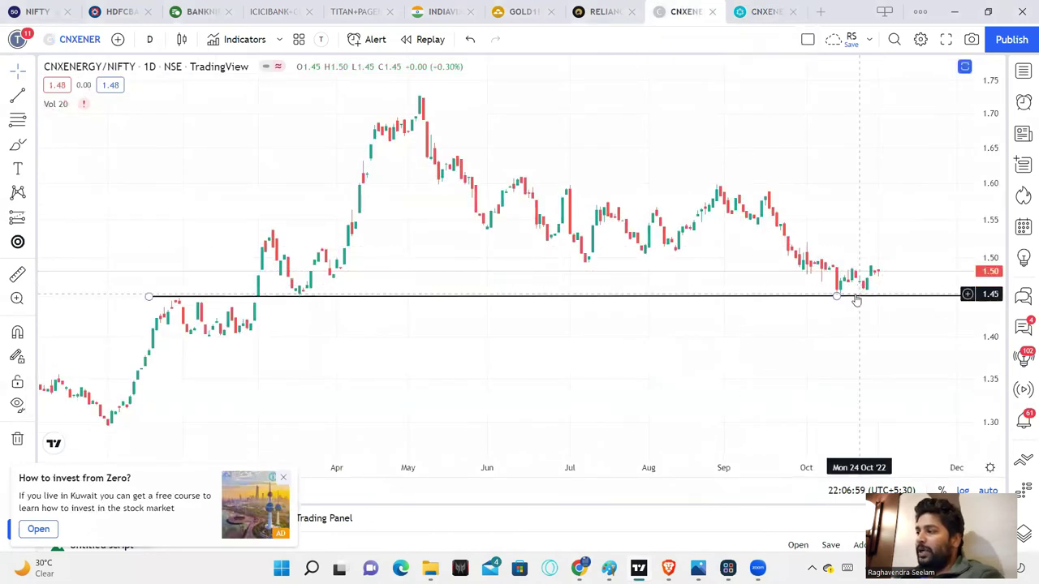
left_click(761, 11)
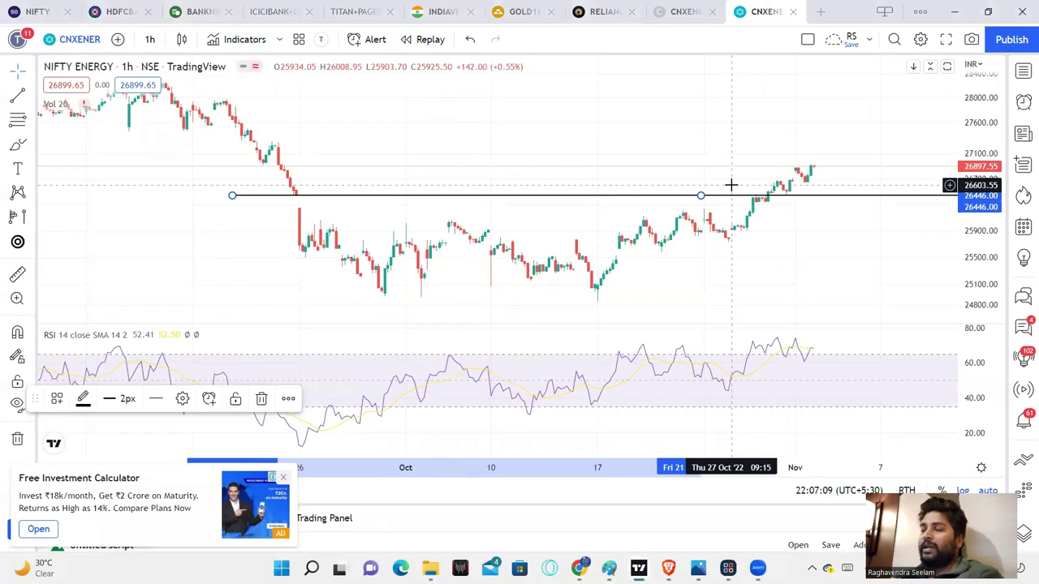
left_click(593, 13)
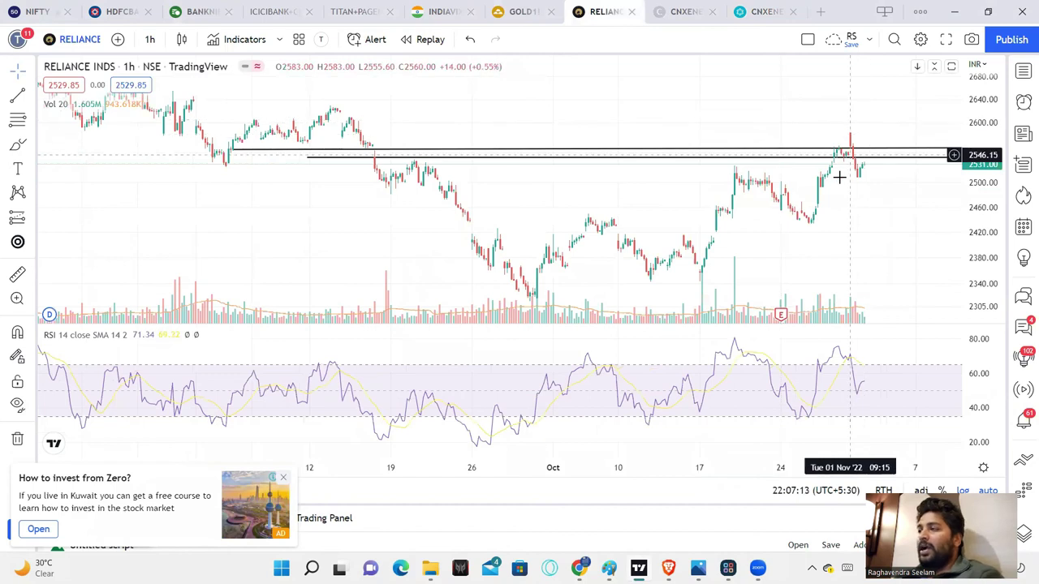